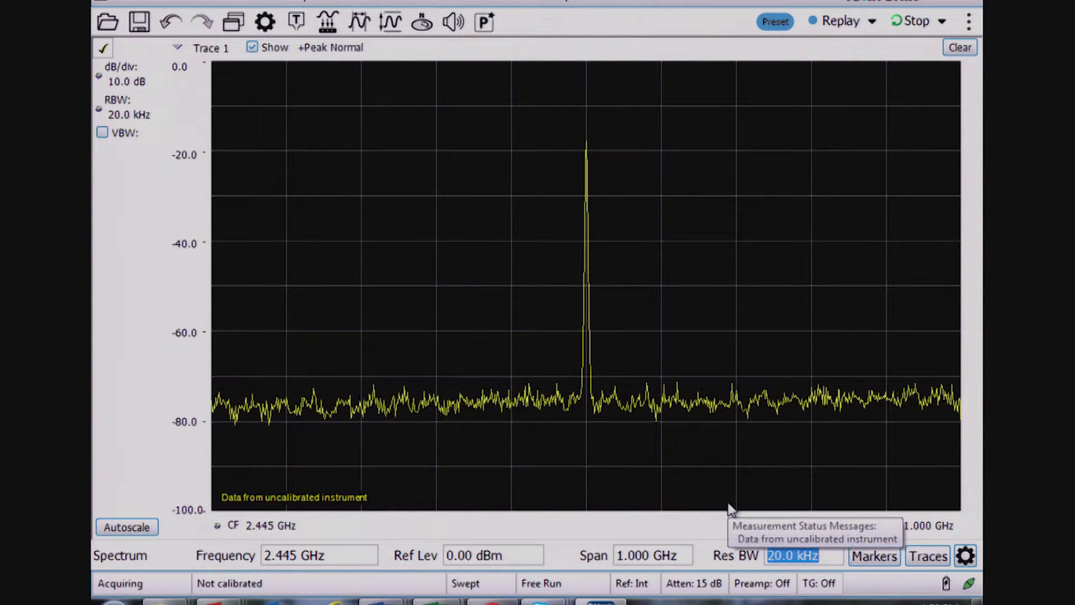
Enter 10m in the Span field to narrow the spectrum to a 10 MHz span.
{"action": "left_click", "coordinate": [653, 555]}
{"action": "type", "text": "10m"}
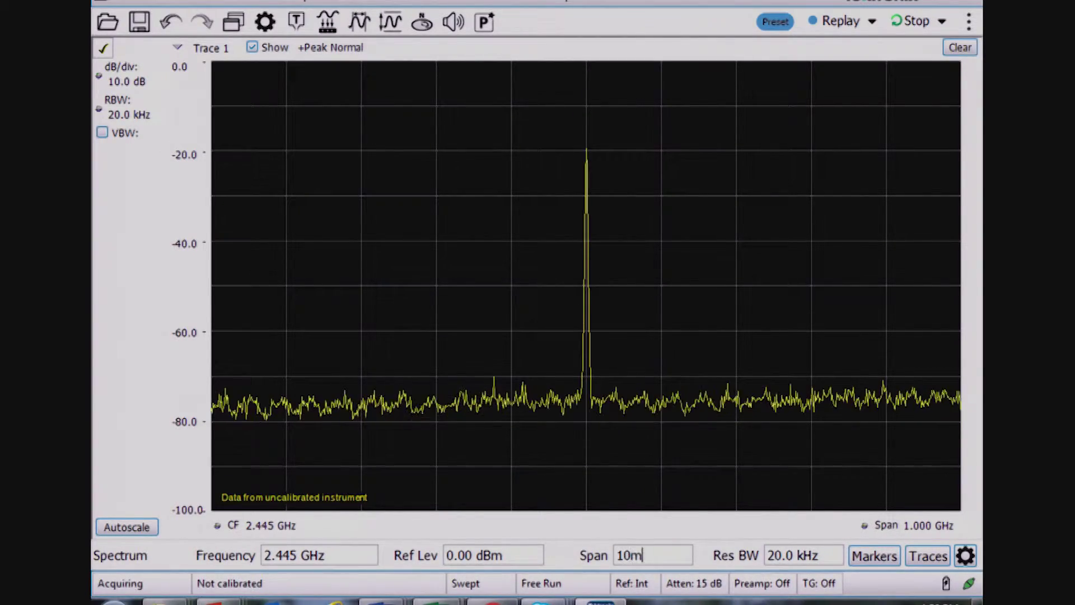
{"action": "key", "text": "Return"}
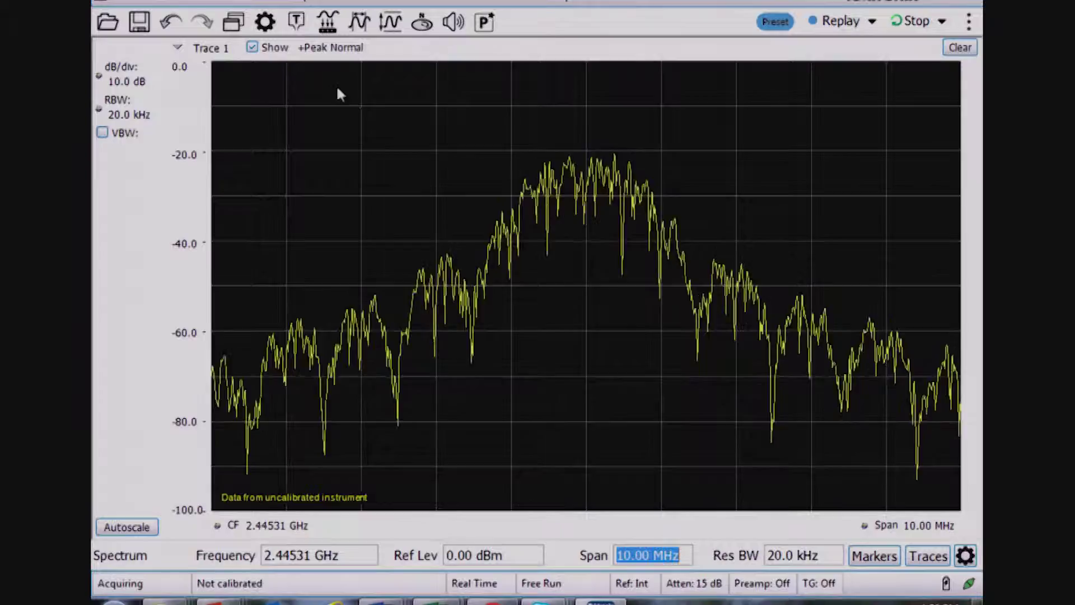
Switch acquisition from Free Run to Triggered in the Trigger panel.
{"action": "left_click", "coordinate": [296, 22]}
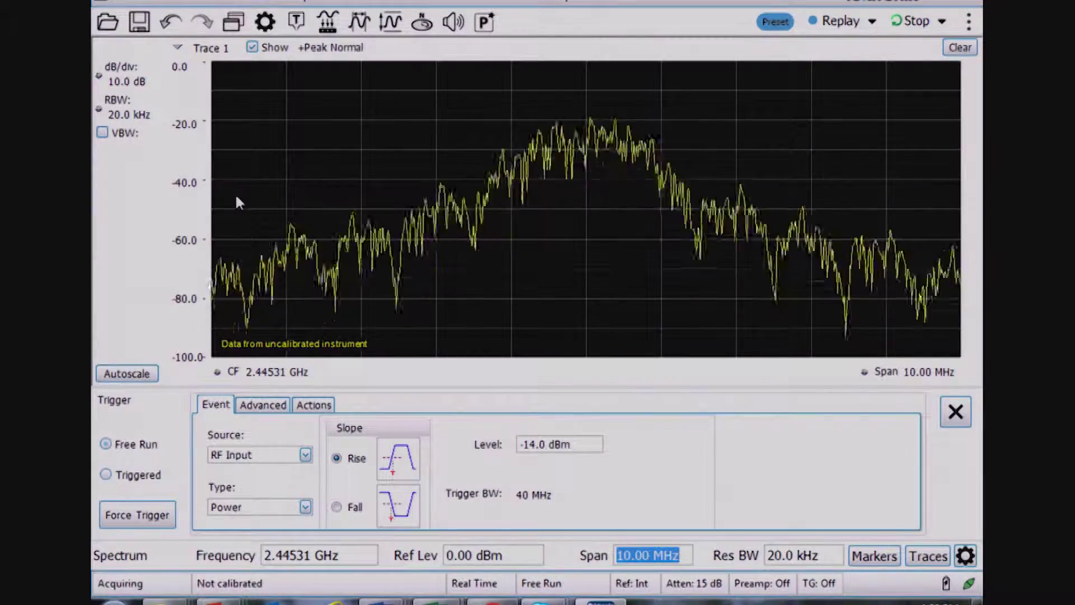
{"action": "left_click", "coordinate": [107, 476]}
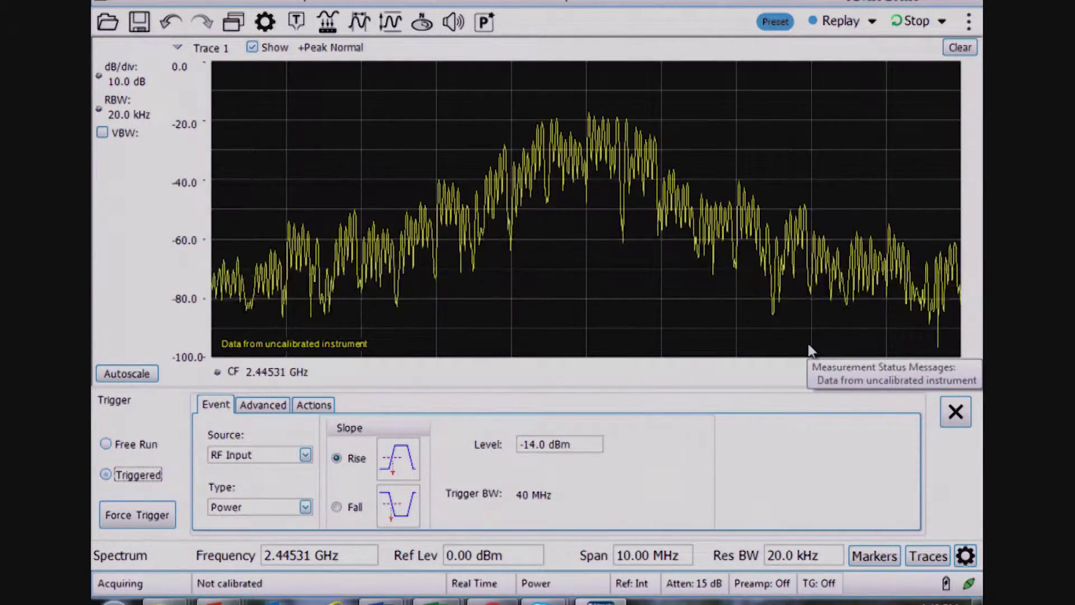
{"action": "left_click", "coordinate": [956, 412]}
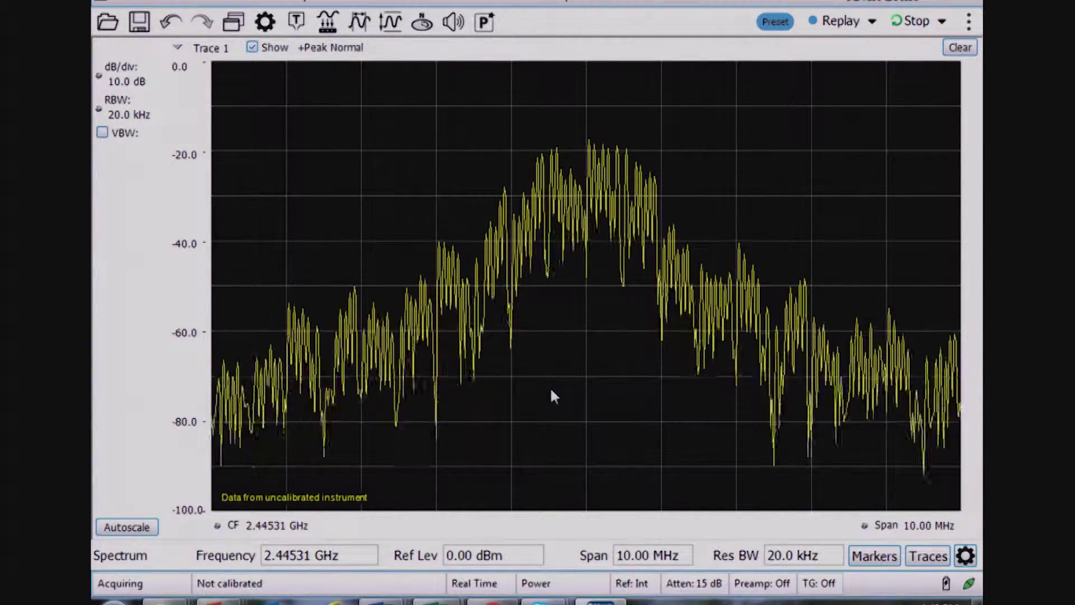
Add the Chan Pwr and ACPR display from RF Measurements beside the spectrum.
{"action": "left_click", "coordinate": [233, 24]}
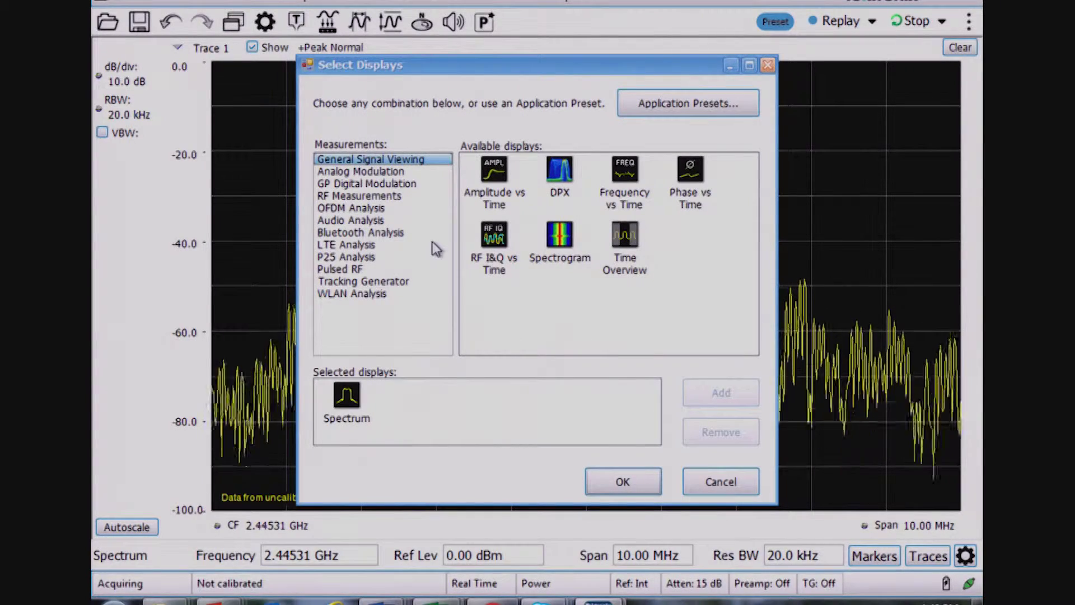
{"action": "left_click", "coordinate": [390, 199]}
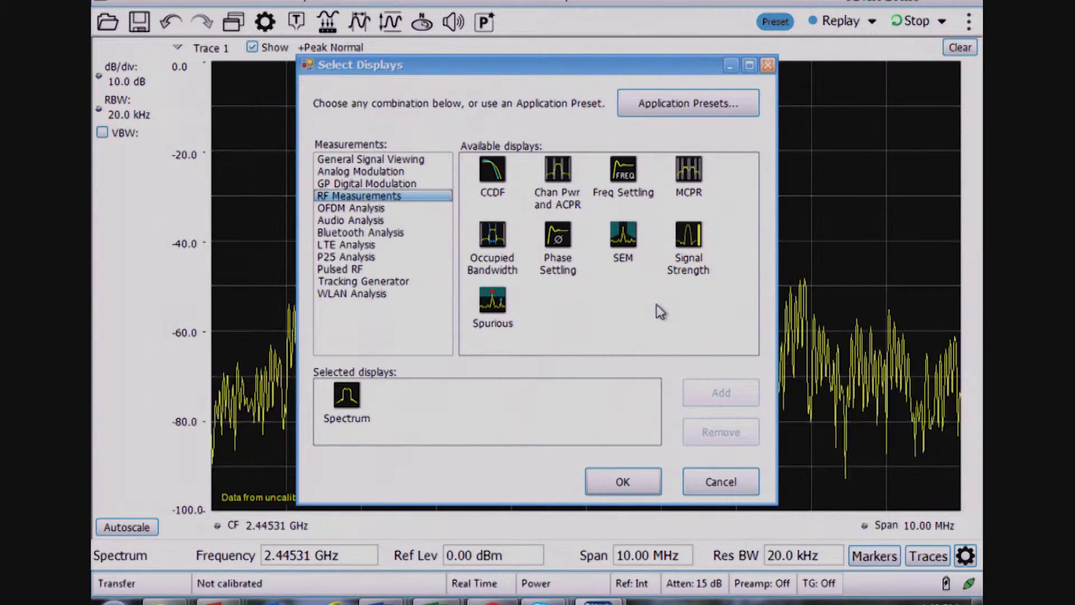
{"action": "double_click", "coordinate": [557, 171]}
{"action": "left_click", "coordinate": [620, 483]}
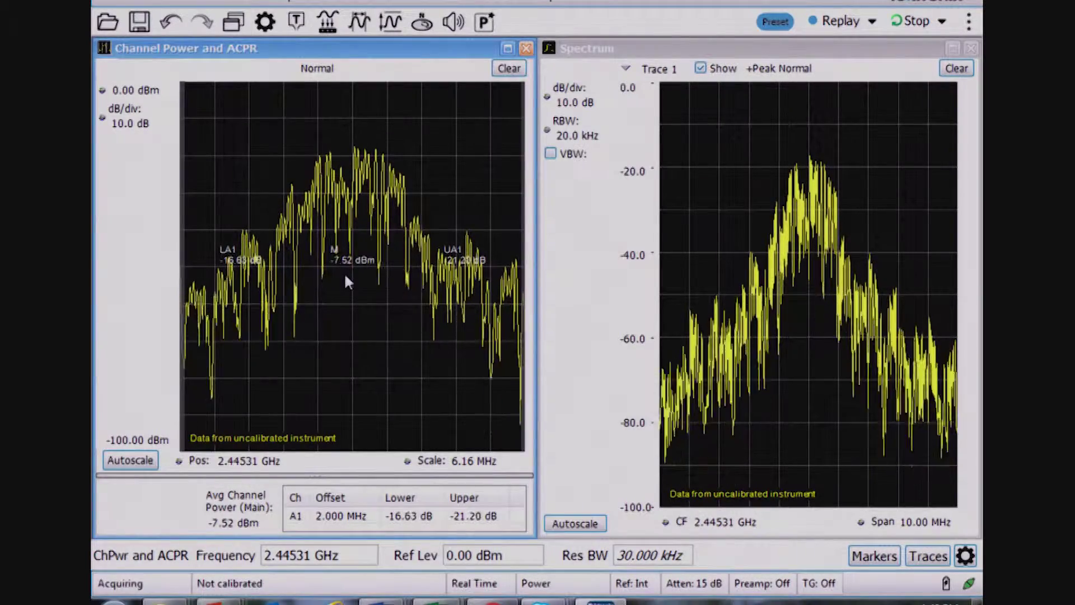
Show the Measurement Params tab of Chan Power & ACPR Settings.
{"action": "left_click", "coordinate": [263, 25]}
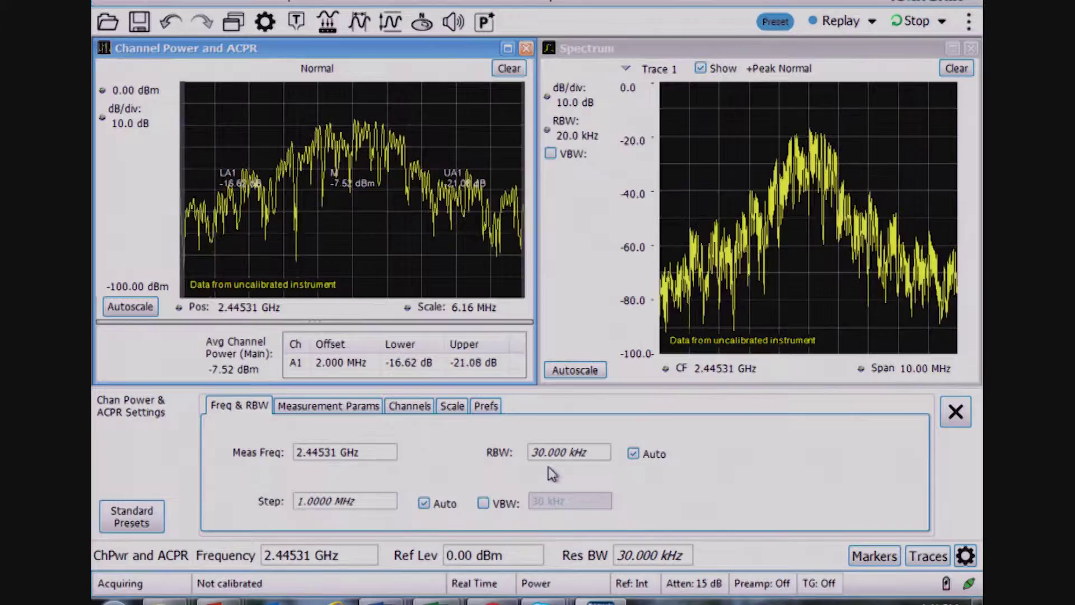
{"action": "left_click", "coordinate": [308, 410]}
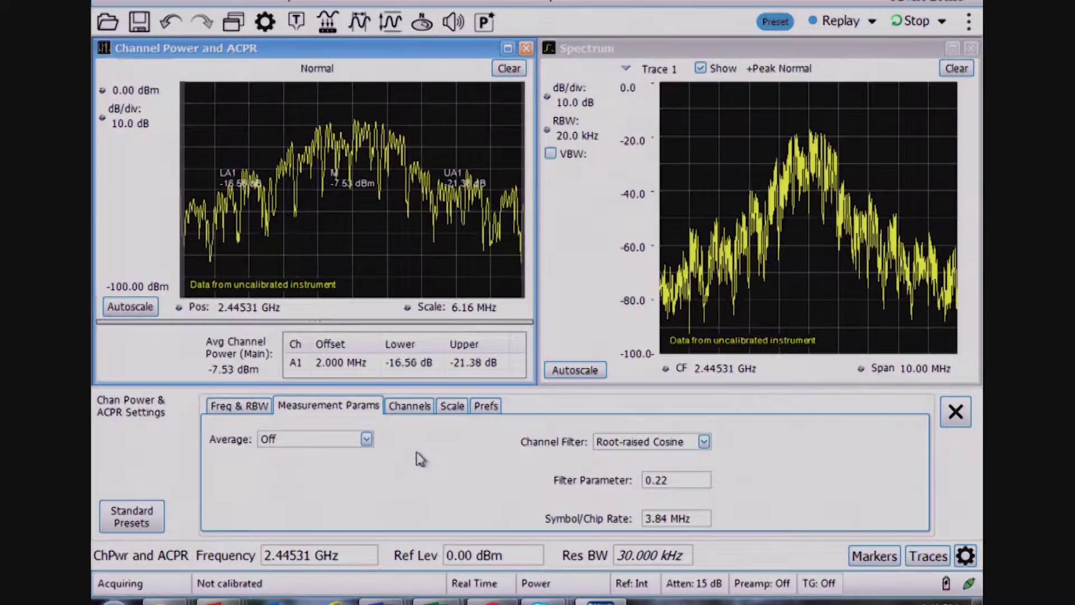
On the Channels tab, bring the channel bandwidth down to 1.000 MHz via 1.7 and 1.6 MHz.
{"action": "left_click", "coordinate": [408, 405]}
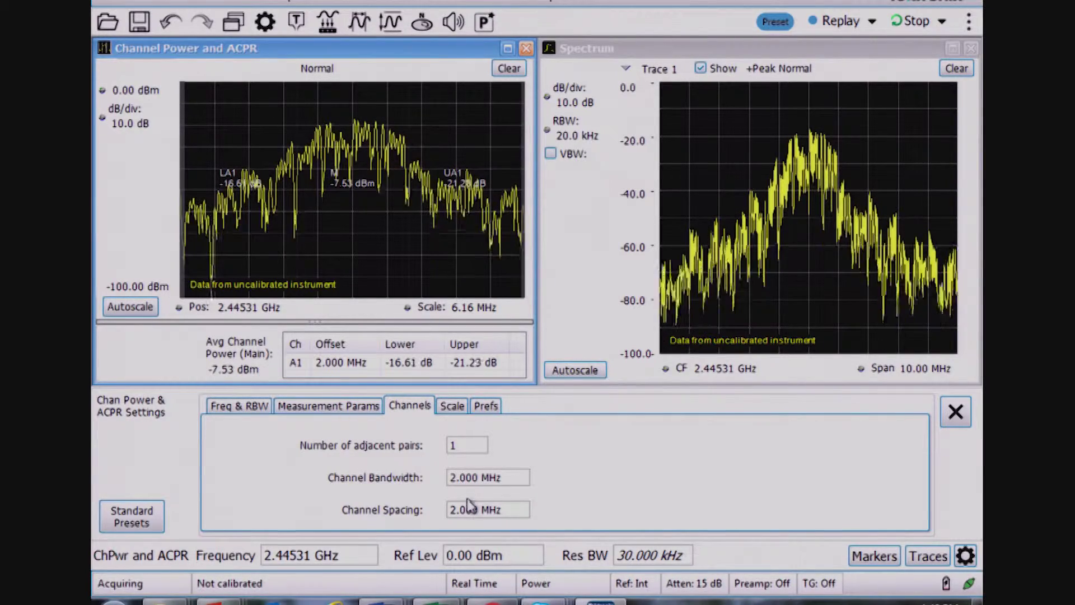
{"action": "left_click", "coordinate": [468, 479]}
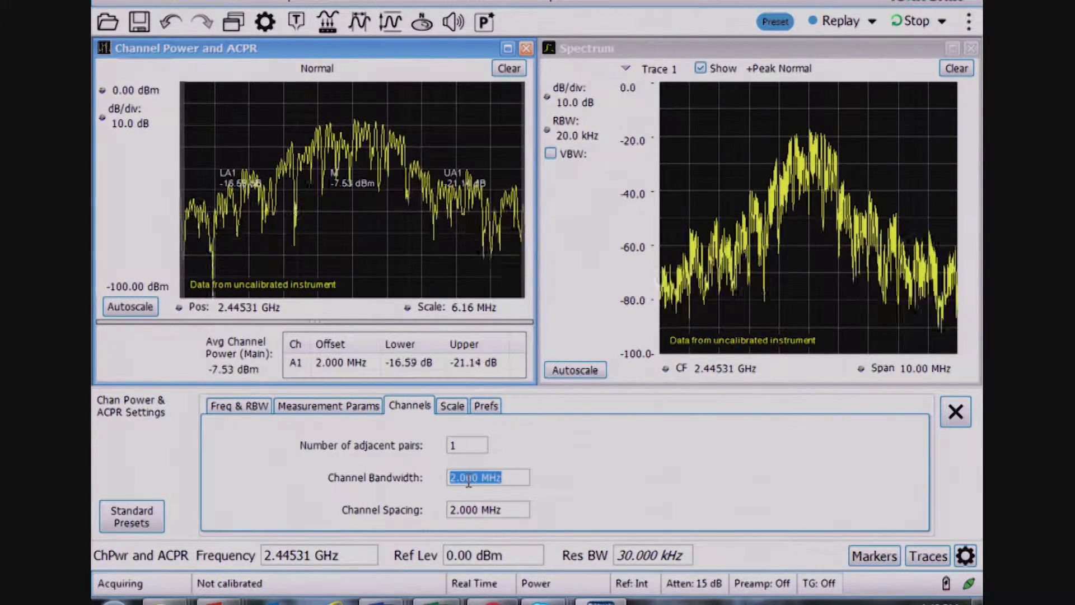
{"action": "type", "text": "1.7"}
{"action": "key", "text": "Return"}
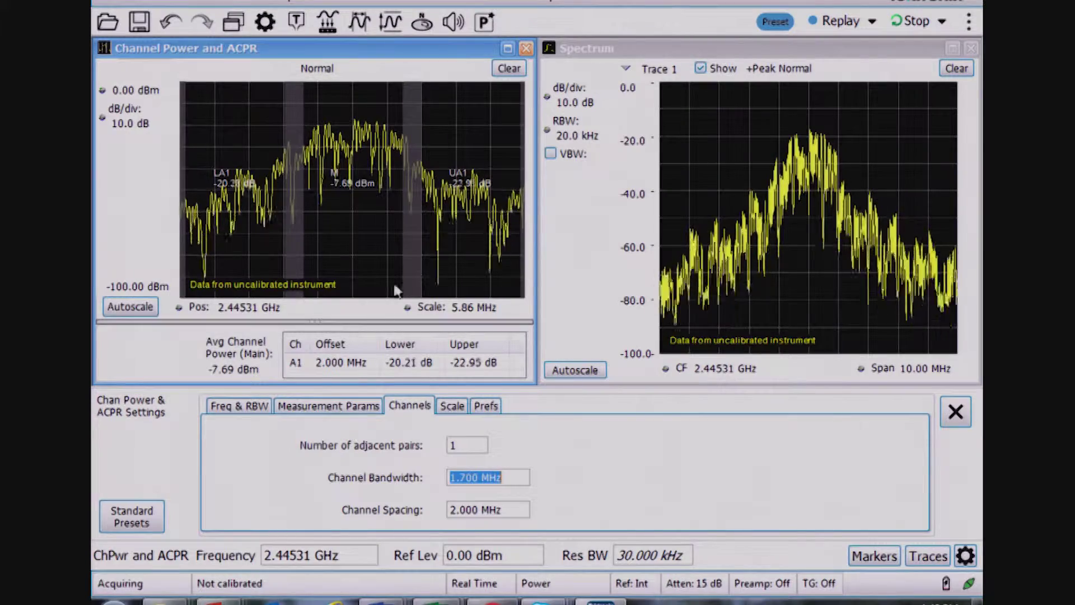
{"action": "type", "text": "1.6"}
{"action": "key", "text": "Return"}
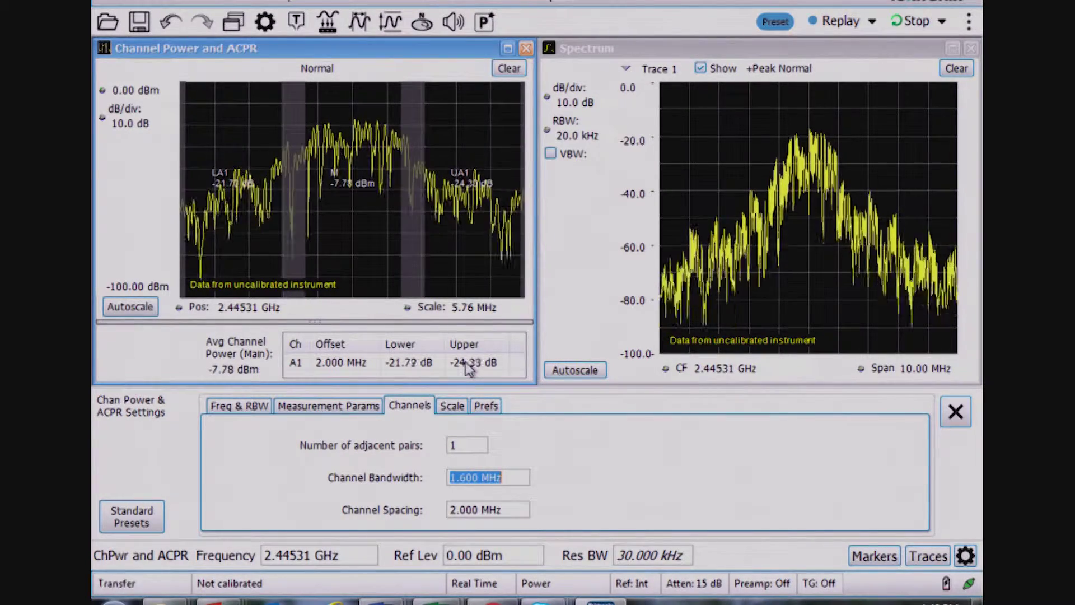
{"action": "key", "text": "Down"}
{"action": "key", "text": "Down"}
{"action": "key", "text": "Down"}
{"action": "key", "text": "Down"}
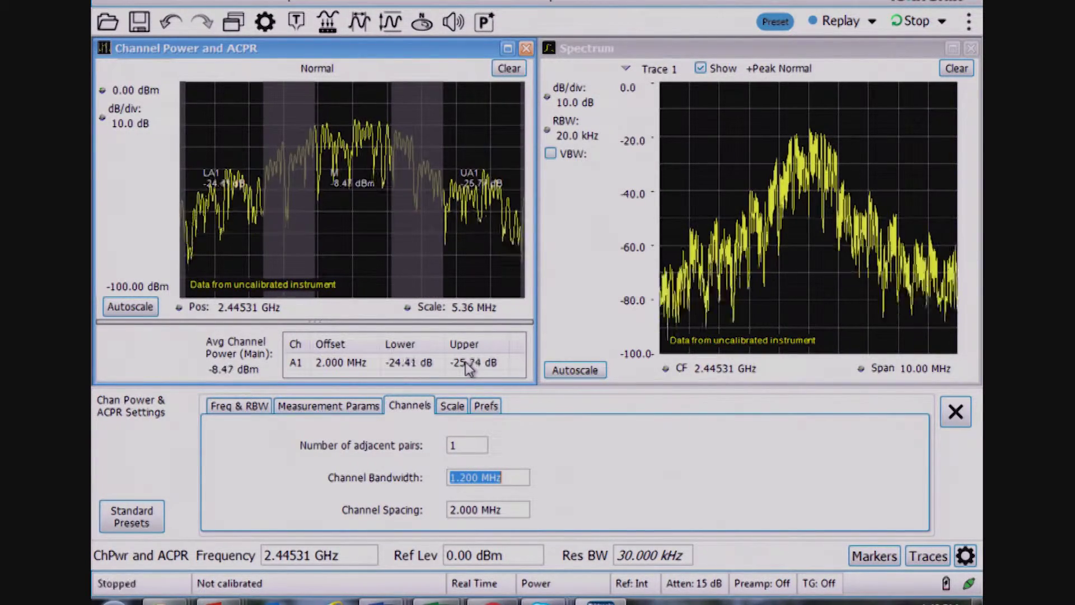
{"action": "key", "text": "Down"}
{"action": "key", "text": "Down"}
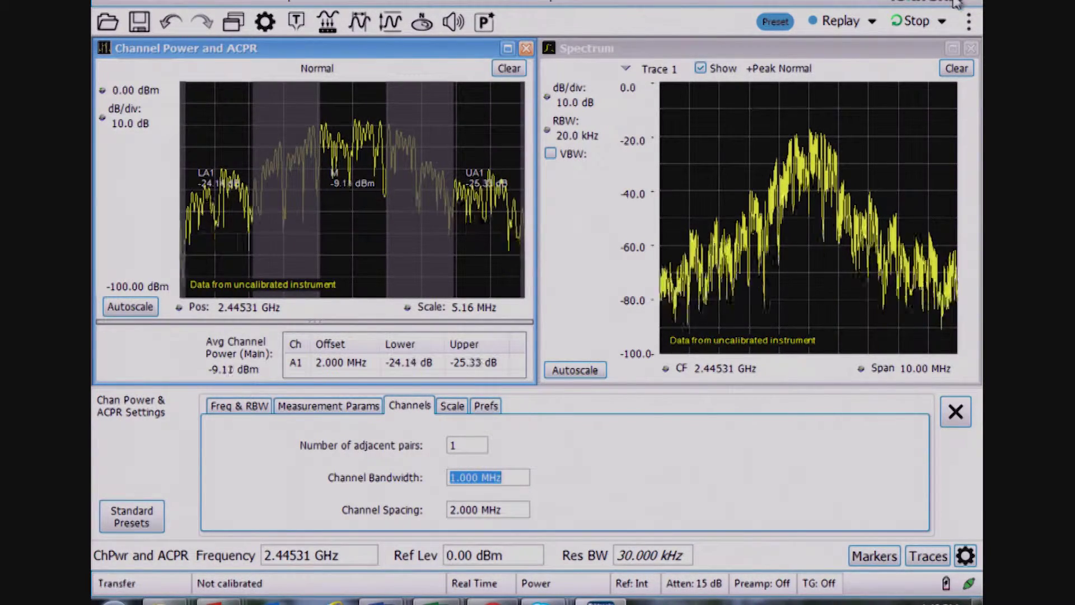
Close the ACPR settings and maximize the Spectrum window to fill the workspace.
{"action": "left_click", "coordinate": [955, 411]}
{"action": "left_click", "coordinate": [953, 48]}
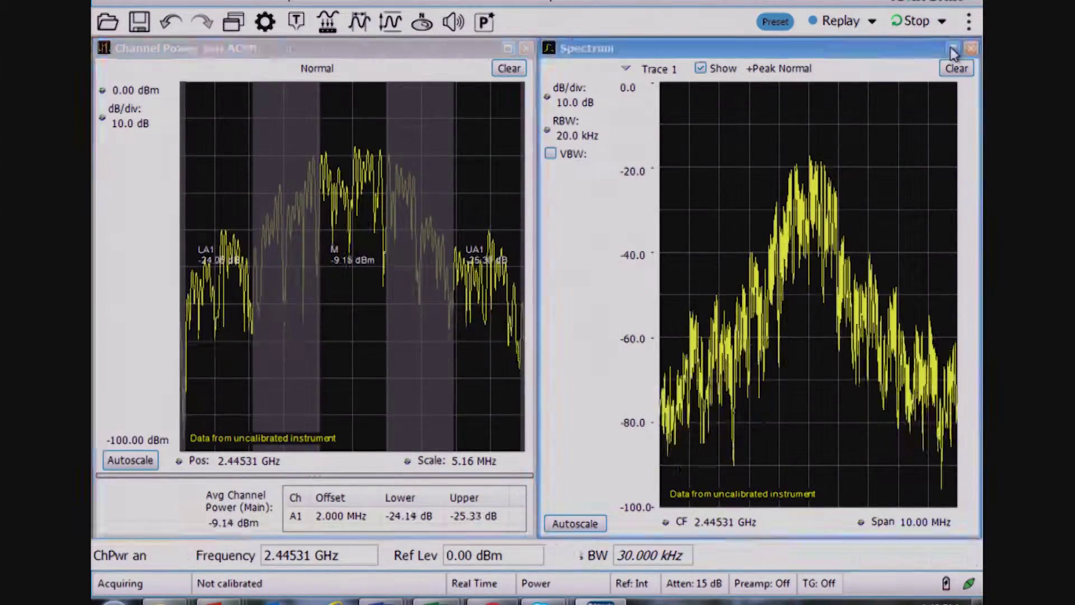
{"action": "left_click", "coordinate": [953, 48]}
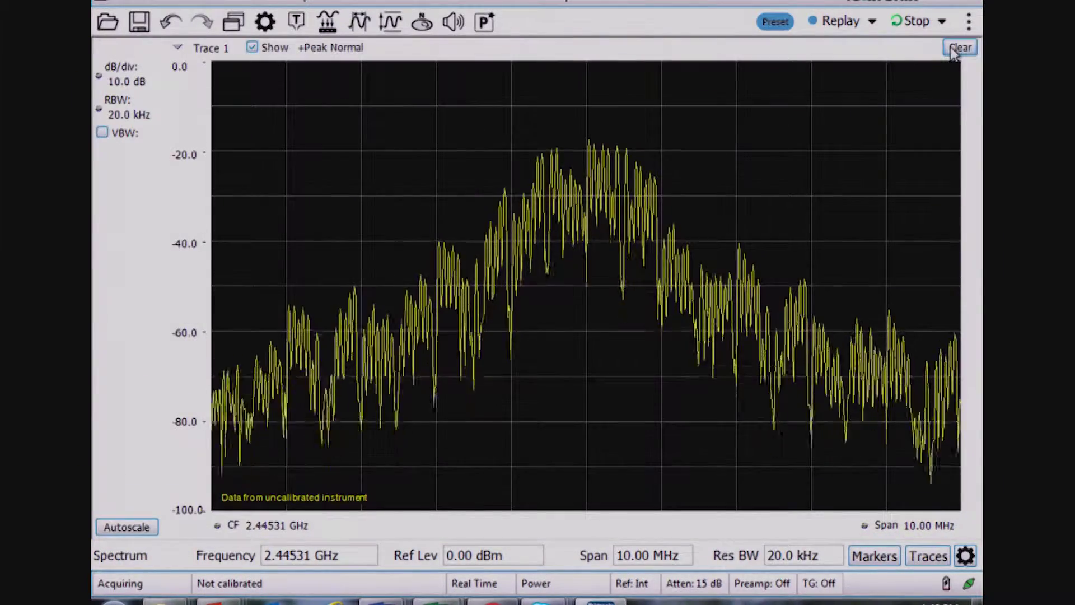
Enable Trace 2 and Trace 3 from the Trace dropdown.
{"action": "left_click", "coordinate": [208, 48]}
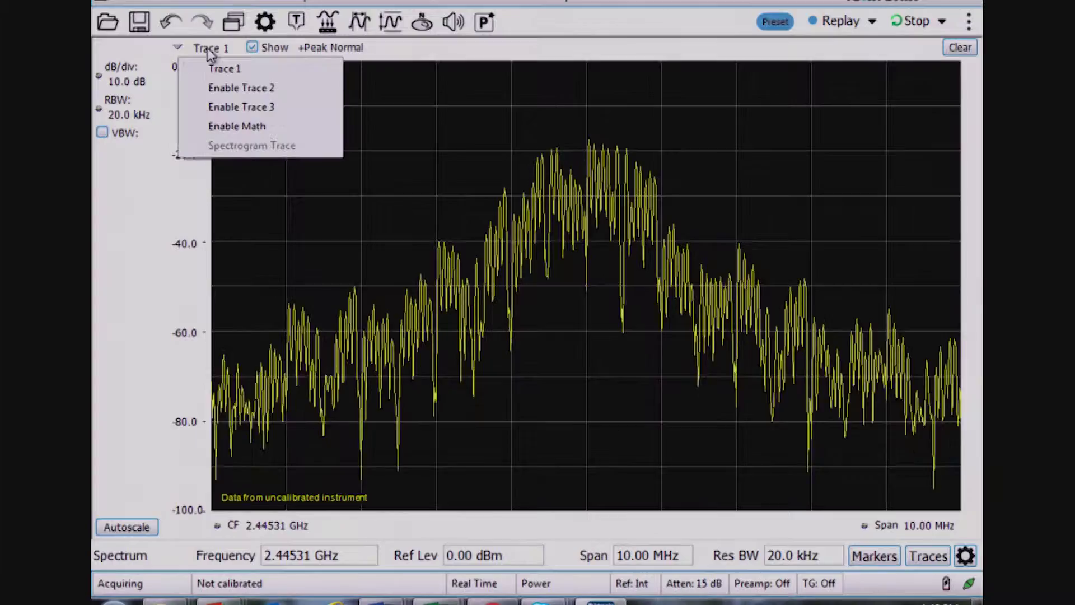
{"action": "left_click", "coordinate": [217, 87]}
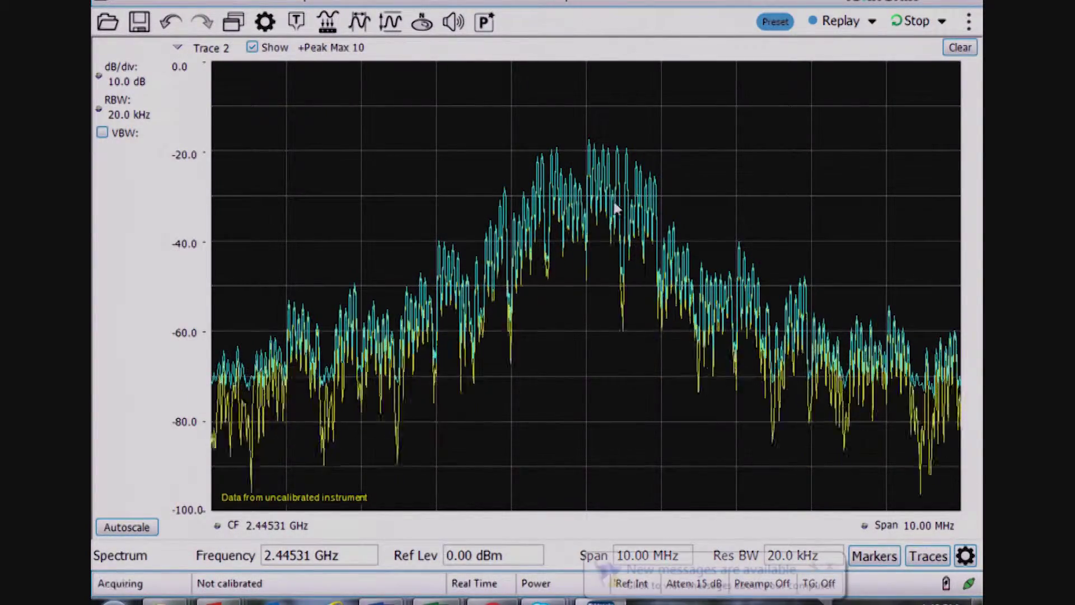
{"action": "left_click", "coordinate": [204, 49]}
{"action": "left_click", "coordinate": [218, 108]}
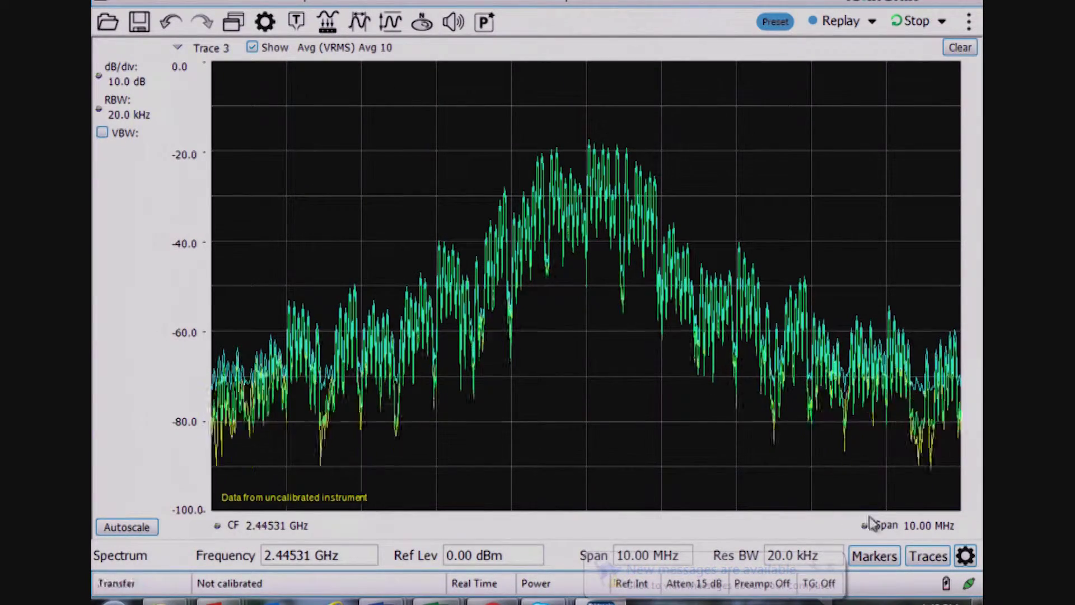
Widen the spectrum span to 1 GHz.
{"action": "left_click", "coordinate": [921, 525]}
{"action": "type", "text": "1g"}
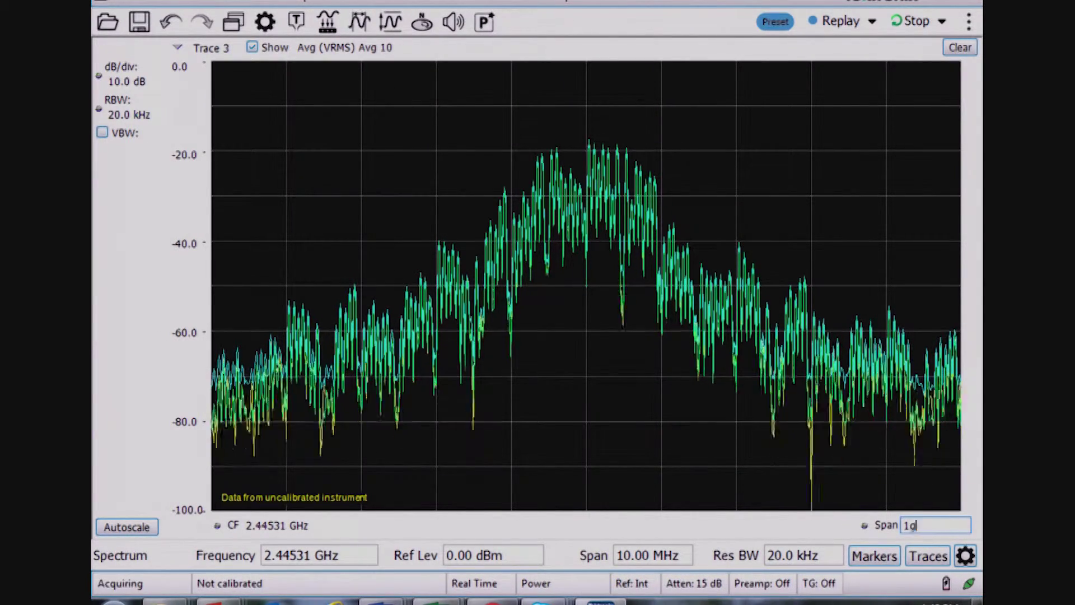
{"action": "key", "text": "Return"}
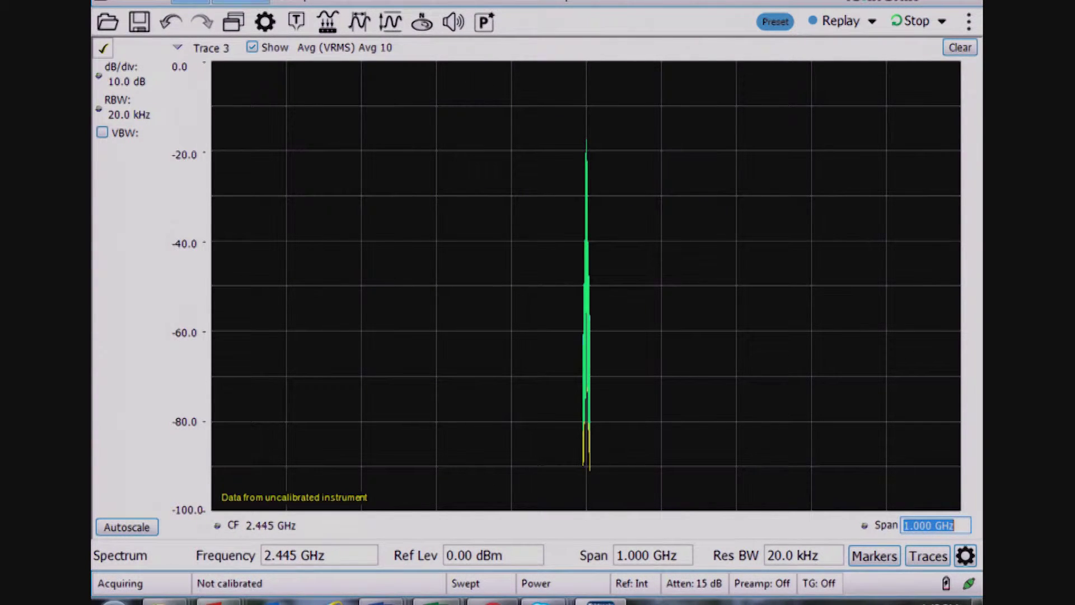
Set the trigger back to Free Run in the Trigger panel.
{"action": "left_click", "coordinate": [298, 22]}
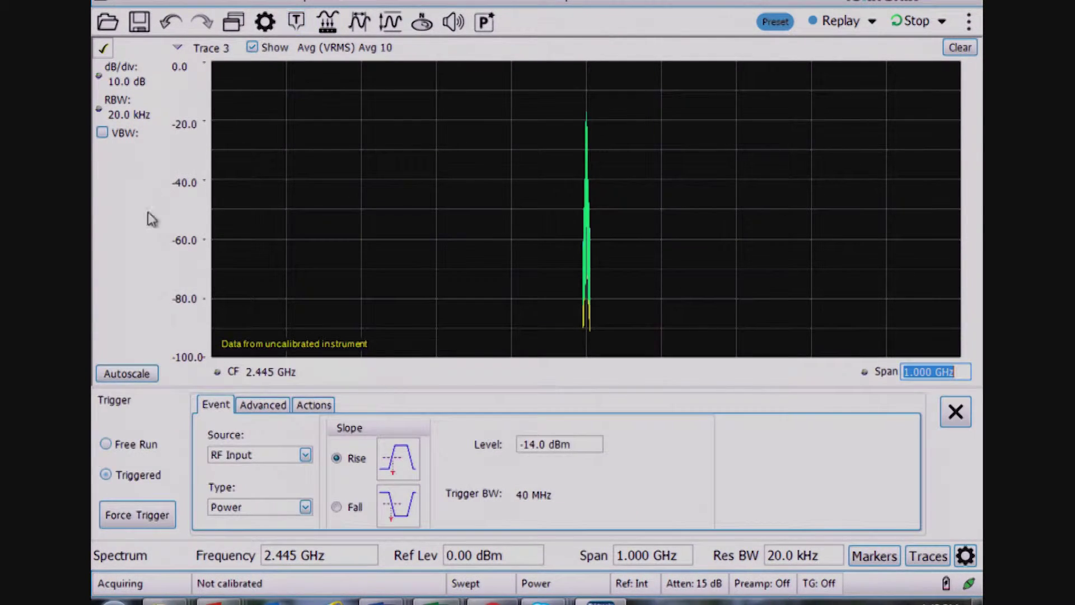
{"action": "left_click", "coordinate": [124, 446]}
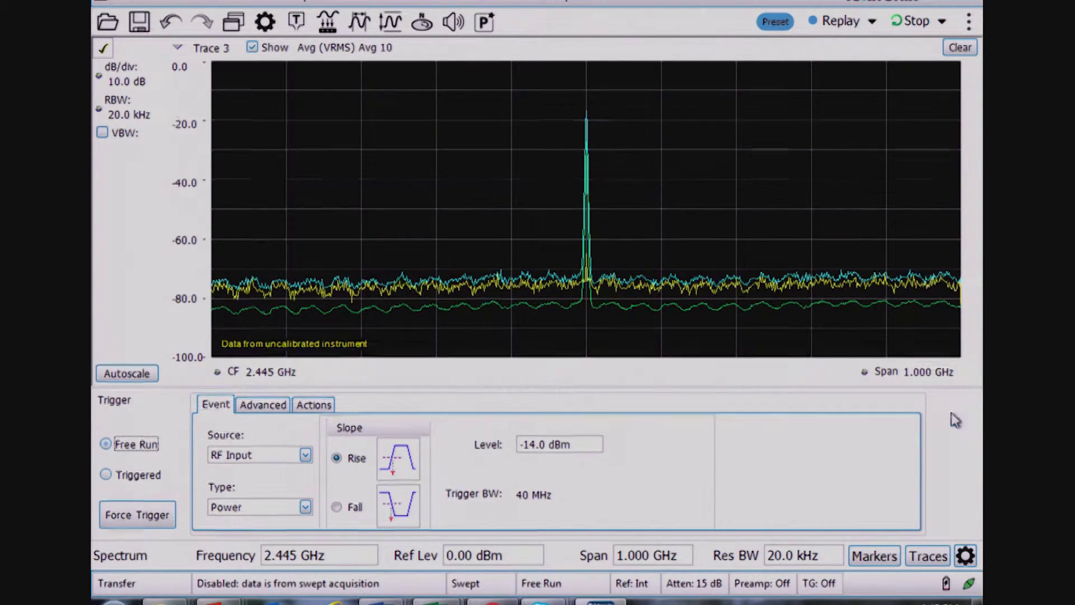
{"action": "left_click", "coordinate": [953, 417]}
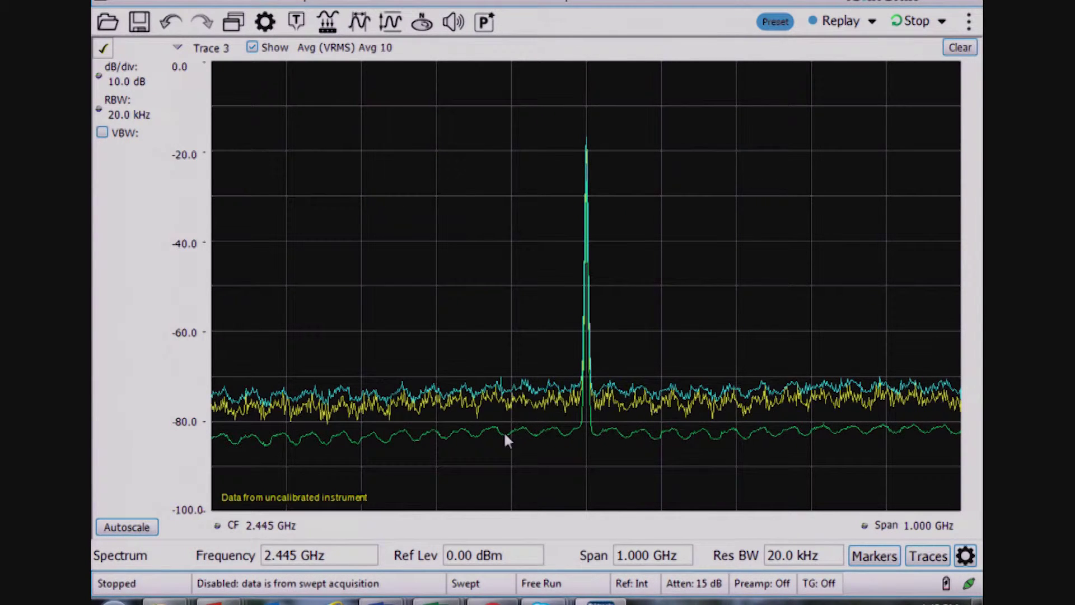
Review the Trace 1, Trace 2 and Trace 3 settings on the Spectrum Settings Traces tab.
{"action": "left_click", "coordinate": [265, 23]}
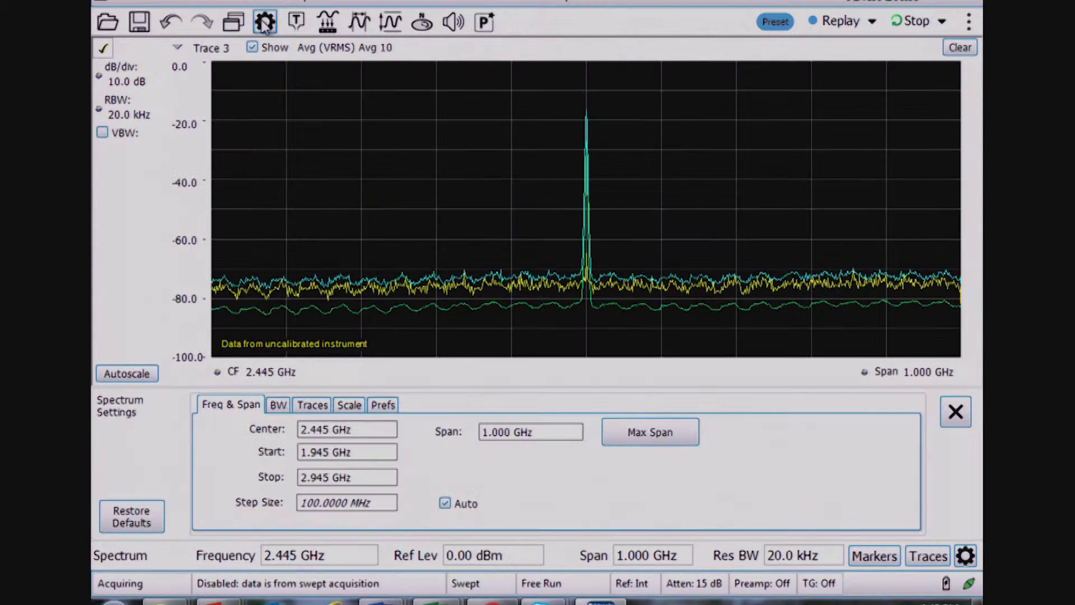
{"action": "left_click", "coordinate": [313, 405]}
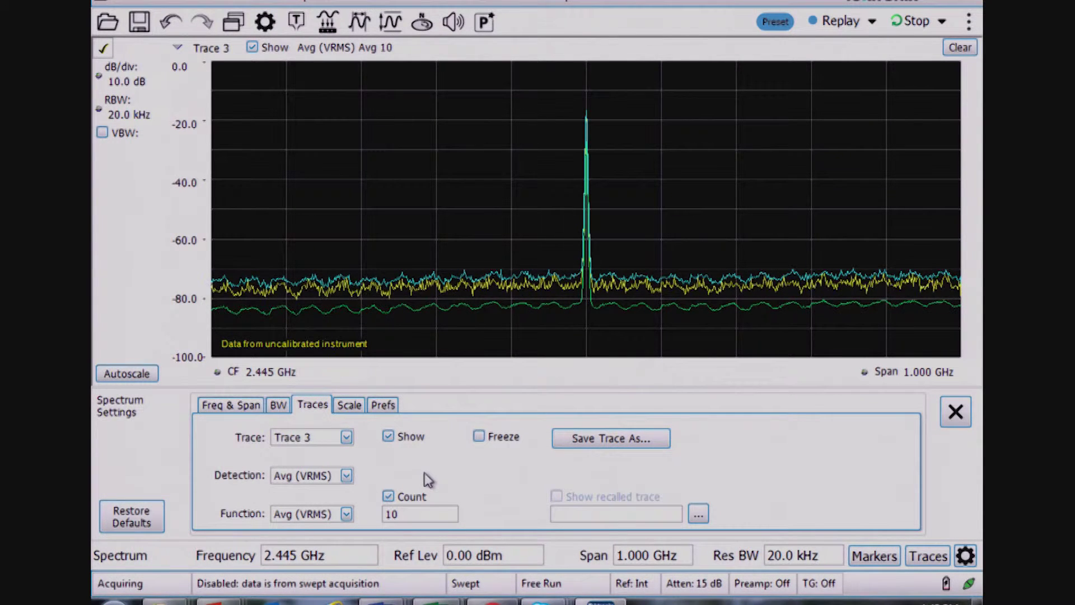
{"action": "left_click", "coordinate": [347, 438]}
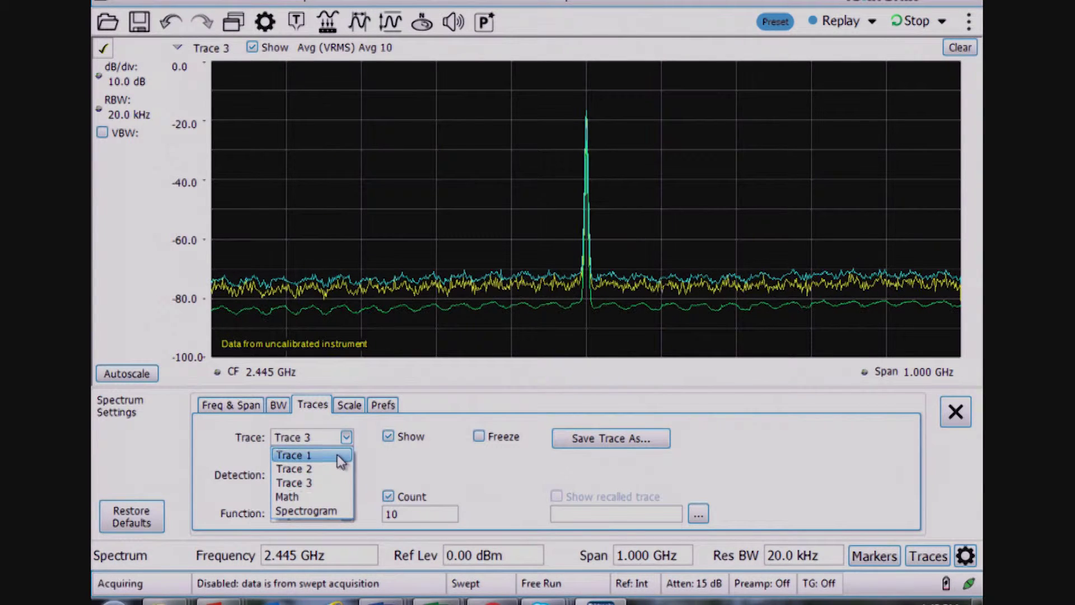
{"action": "left_click", "coordinate": [337, 454]}
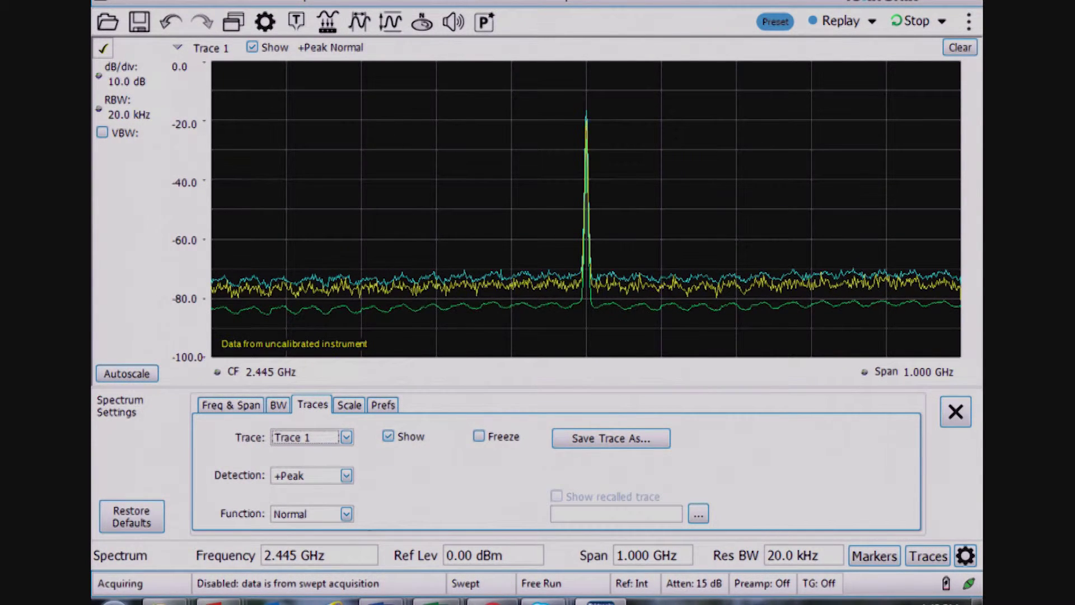
{"action": "left_click", "coordinate": [347, 437]}
{"action": "left_click", "coordinate": [333, 467]}
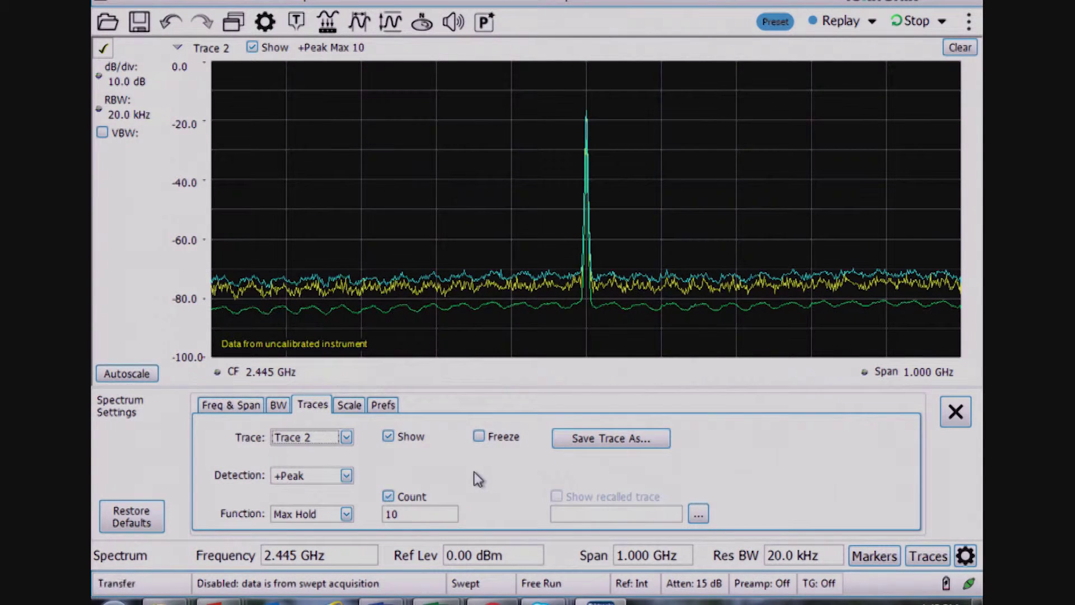
{"action": "left_click", "coordinate": [347, 438]}
{"action": "left_click", "coordinate": [306, 482]}
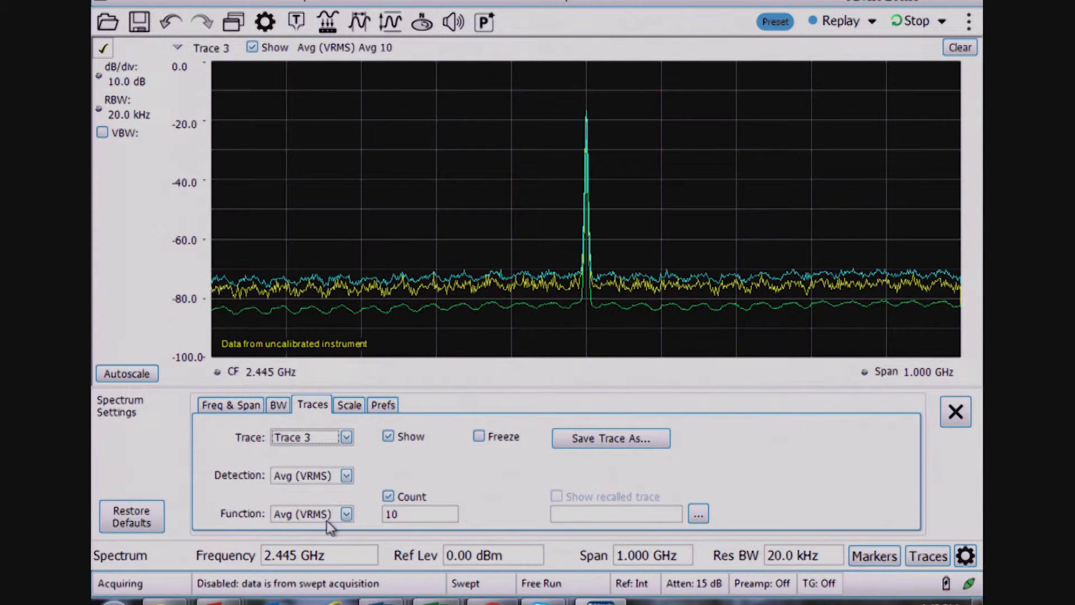
Set Trace 3's averaging count to 40, passing through 20.
{"action": "double_click", "coordinate": [403, 513]}
{"action": "type", "text": "20"}
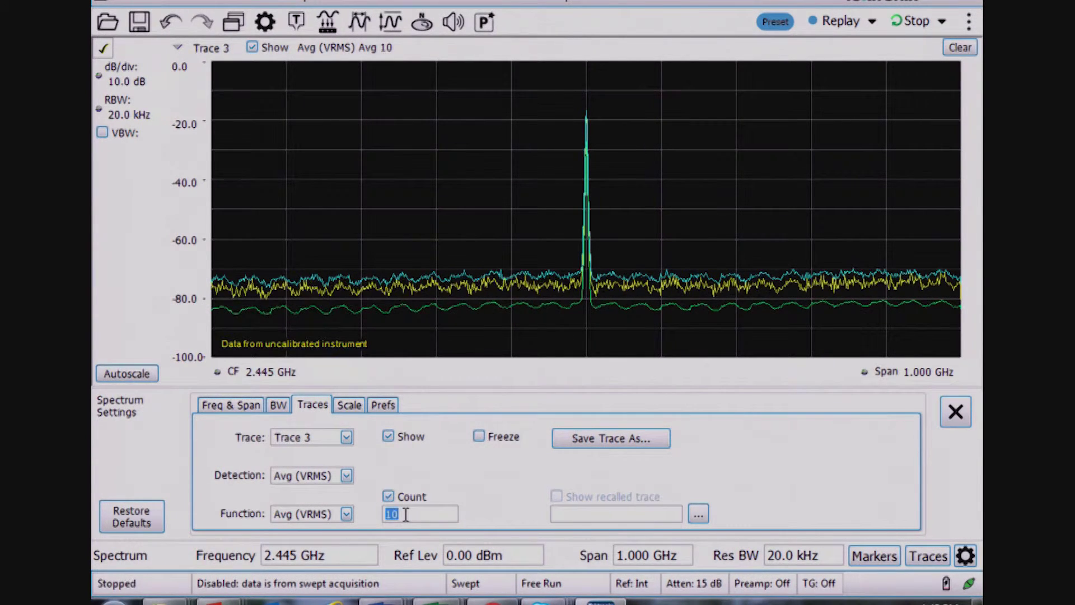
{"action": "key", "text": "Return"}
{"action": "type", "text": "40"}
{"action": "key", "text": "Return"}
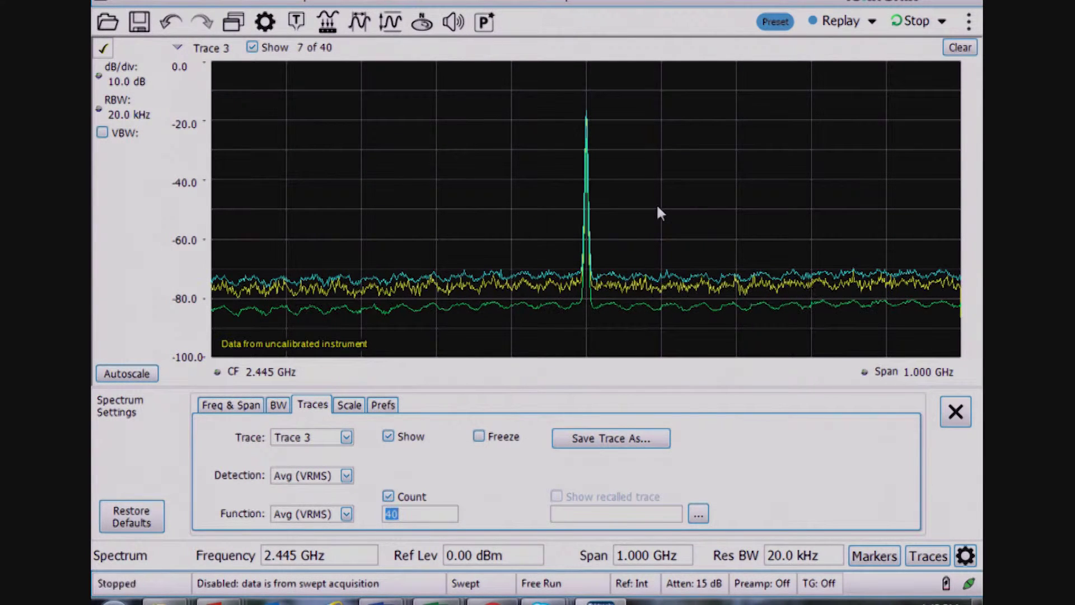
Add a marker on the 2.445315 GHz signal peak from the plot's shortcut options.
{"action": "left_click", "coordinate": [955, 412]}
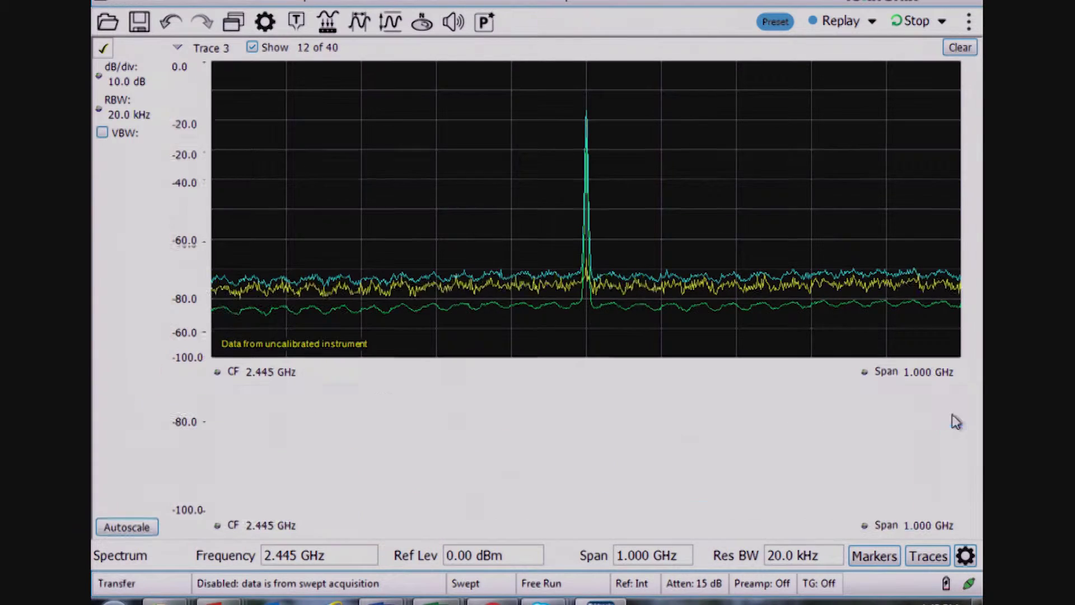
{"action": "right_click", "coordinate": [460, 286]}
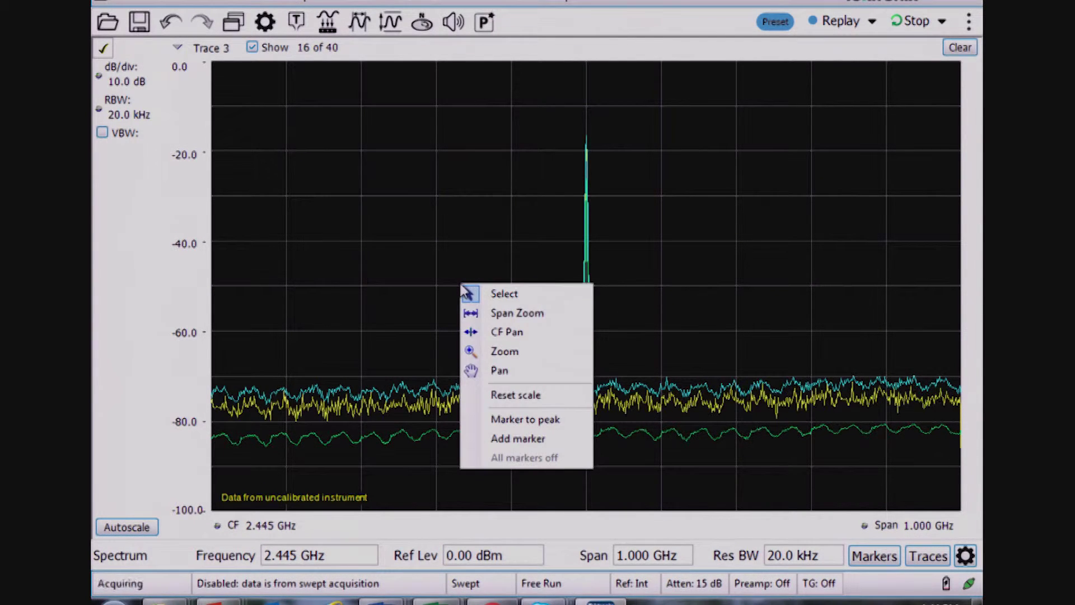
{"action": "left_click", "coordinate": [491, 438]}
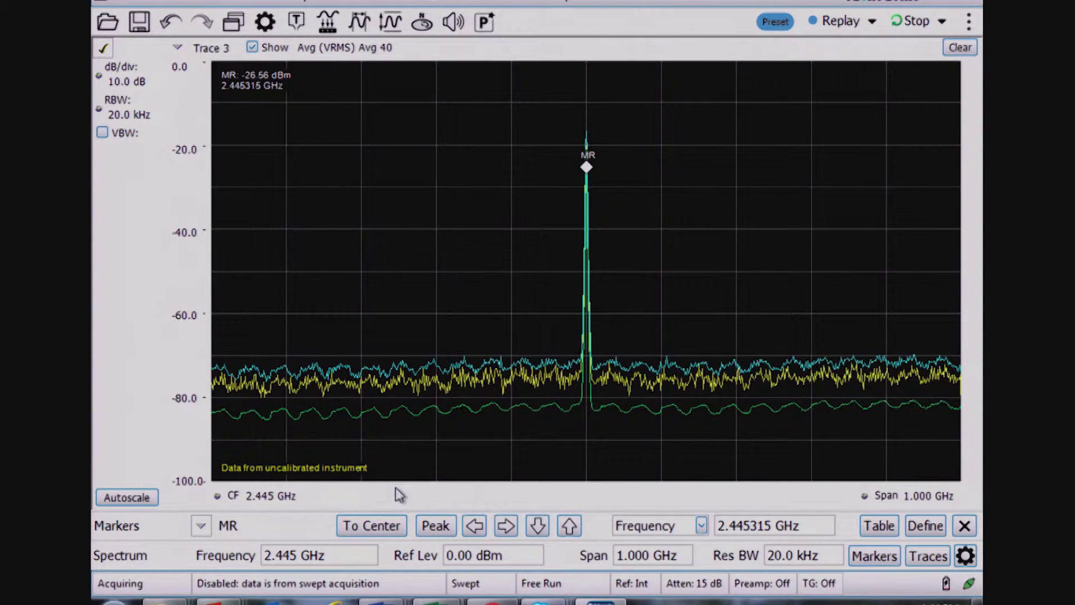
{"action": "left_click", "coordinate": [434, 526]}
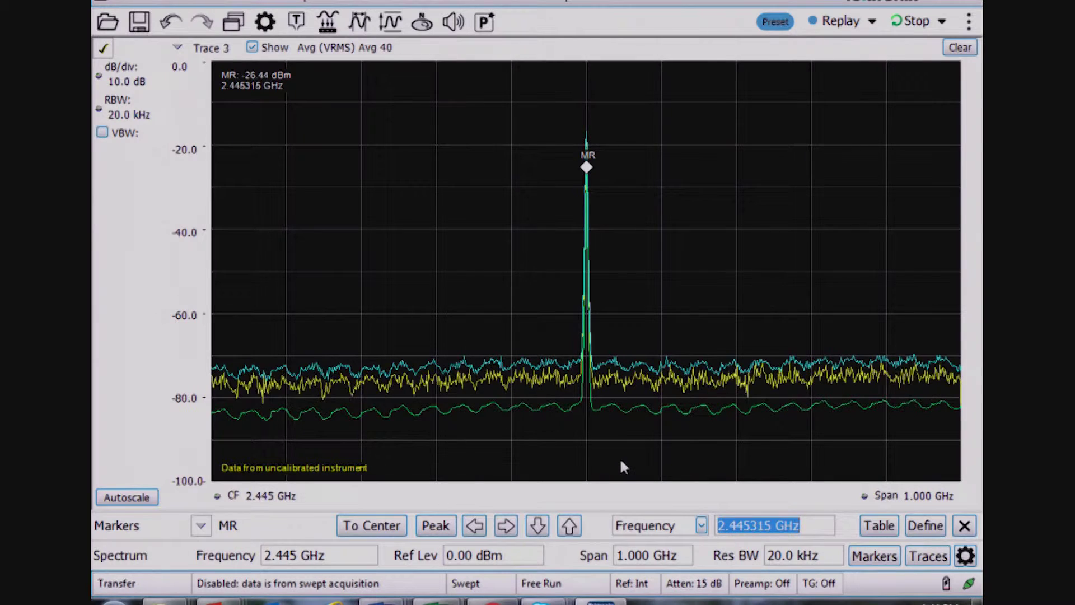
Attach the reference marker MR to Trace 2 in Marker Properties.
{"action": "left_click", "coordinate": [925, 525]}
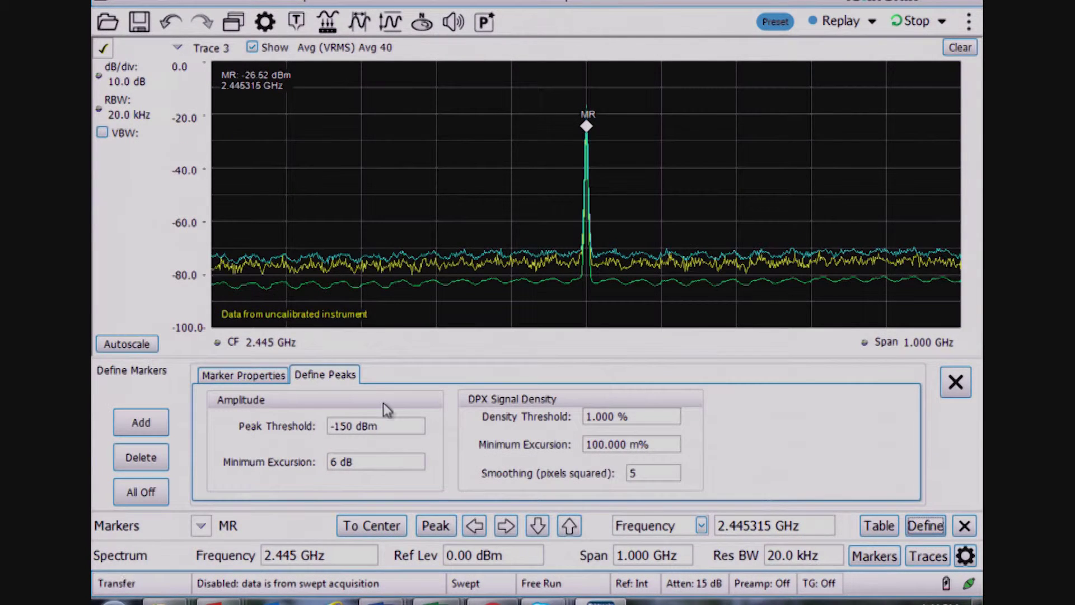
{"action": "left_click", "coordinate": [245, 375]}
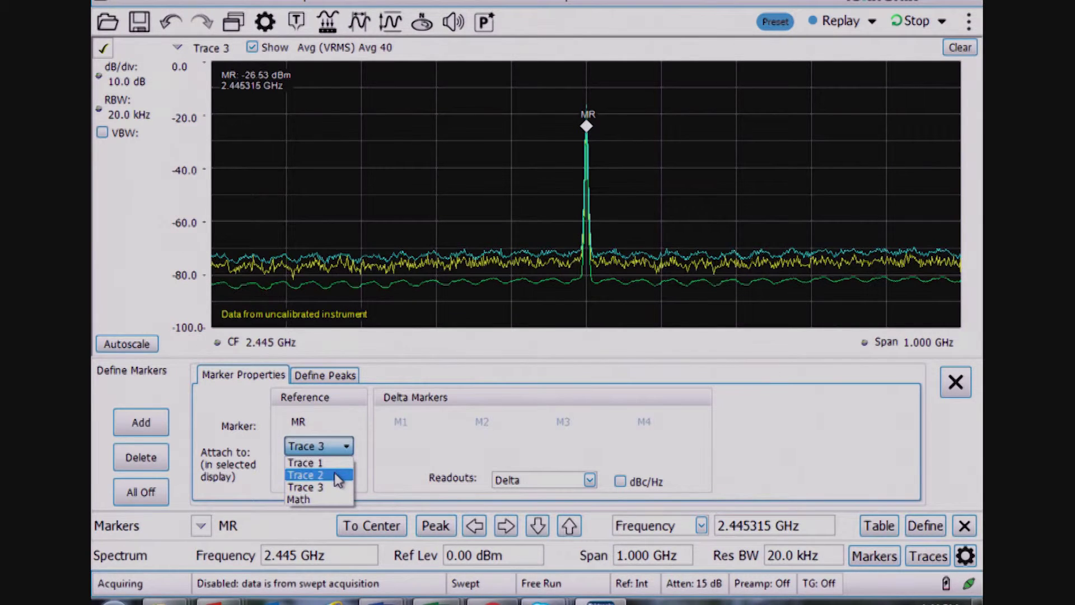
{"action": "left_click", "coordinate": [313, 472]}
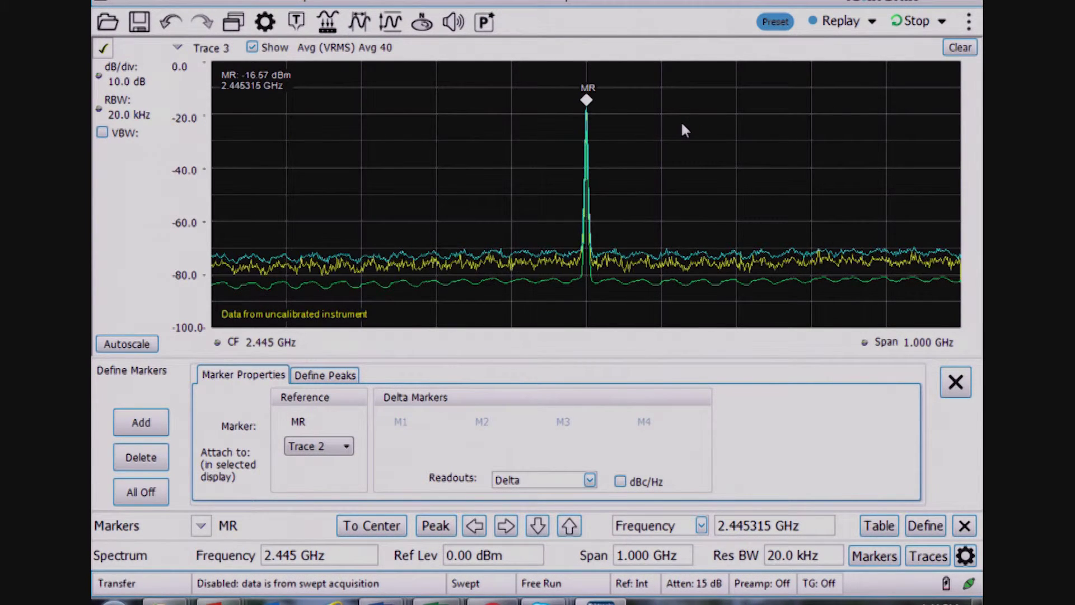
{"action": "left_click", "coordinate": [956, 383]}
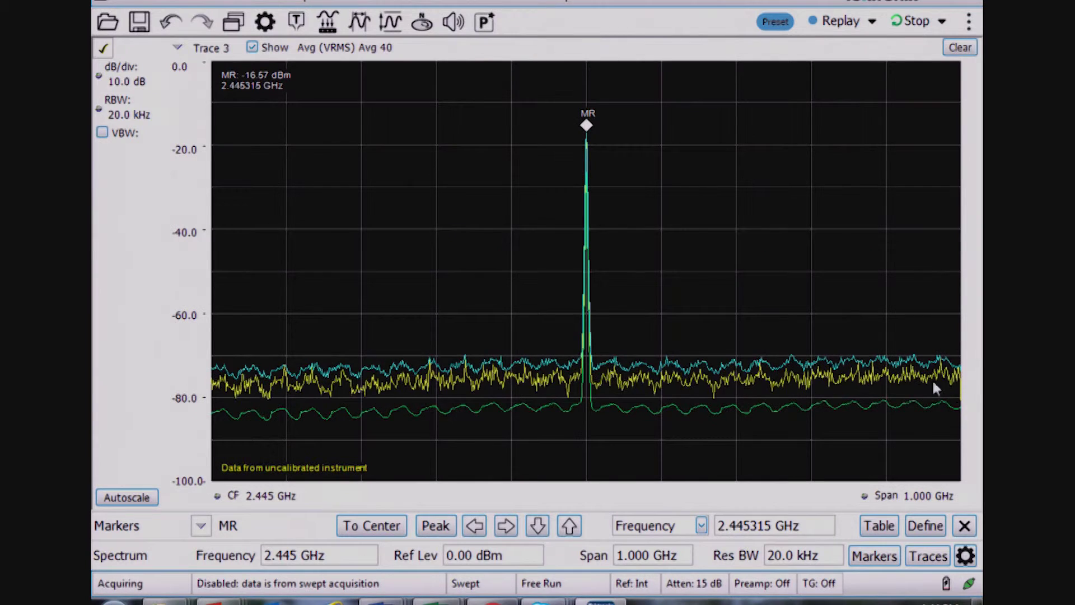